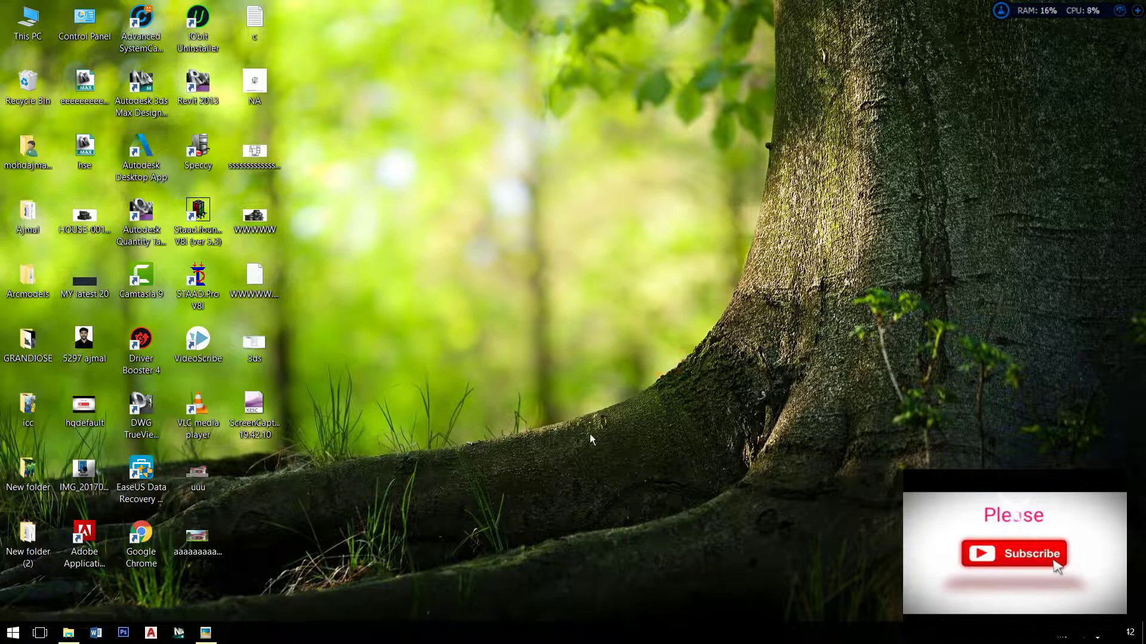
- Show the saved screenshot of the 3ds Max crash error from the taskbar
click(486, 476)
- Close the Picasa Photo Viewer window showing the crash-error screenshot
click(205, 633)
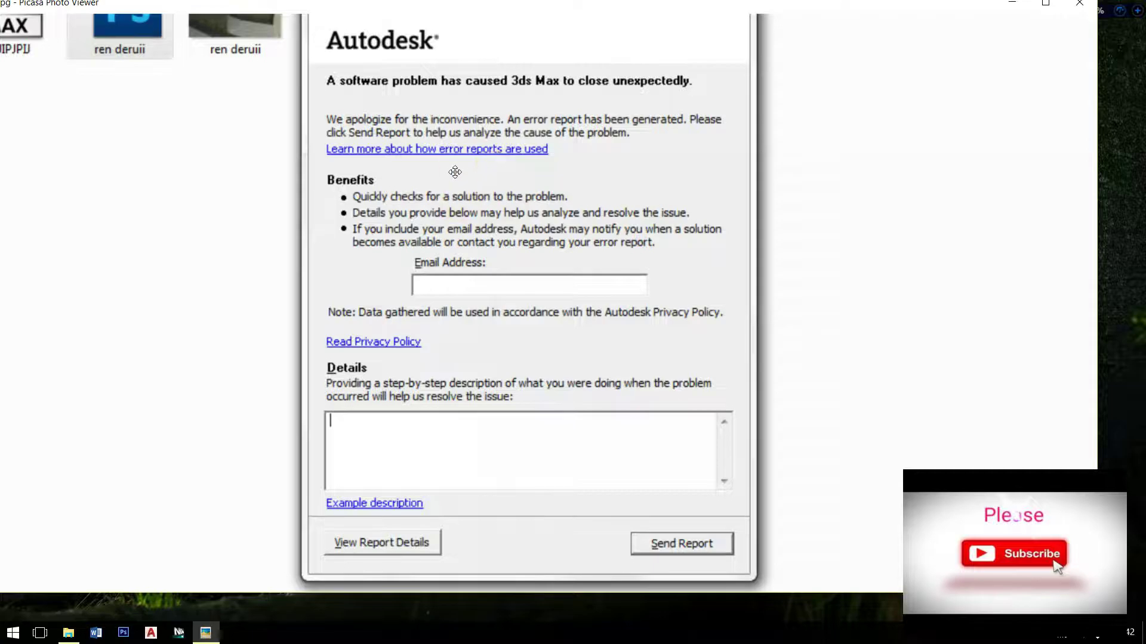
mouse_move(635, 340)
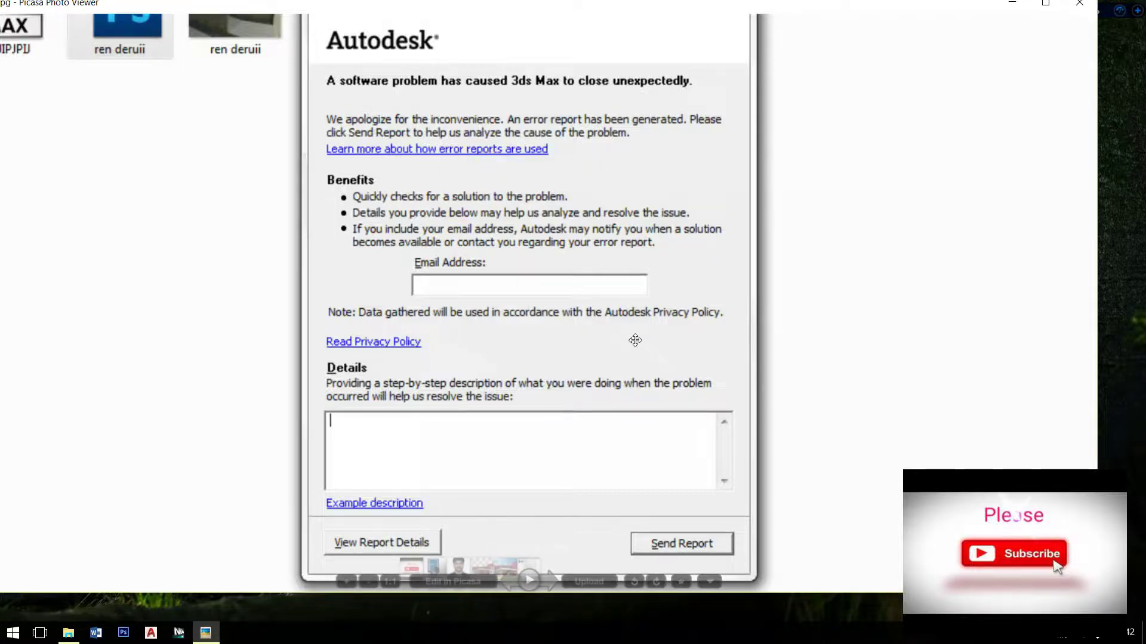
click(640, 359)
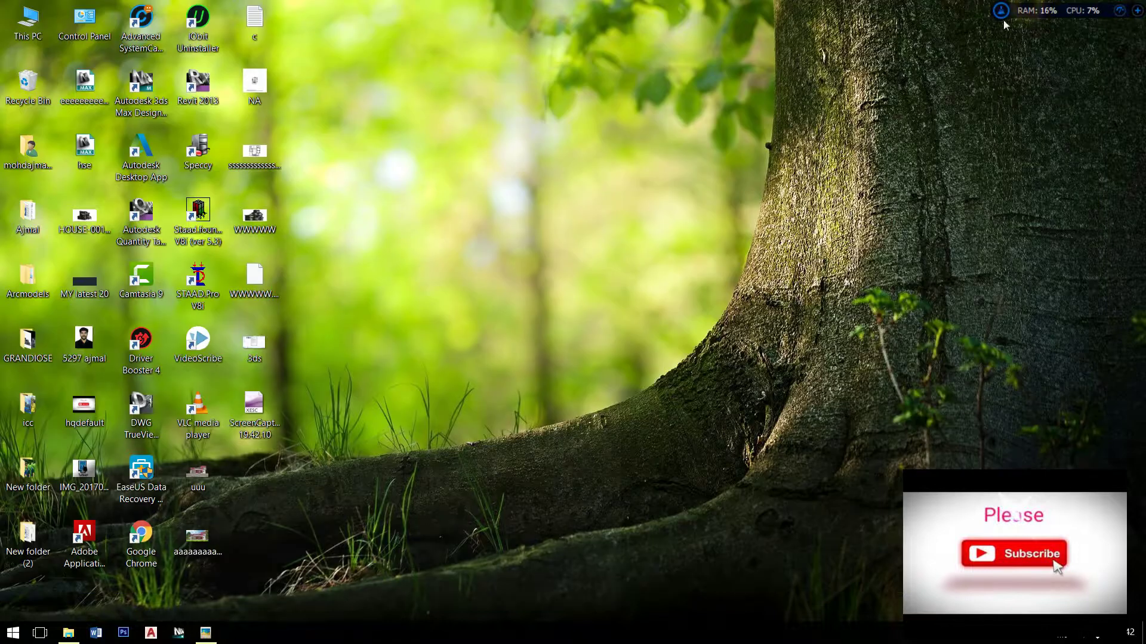
click(1080, 6)
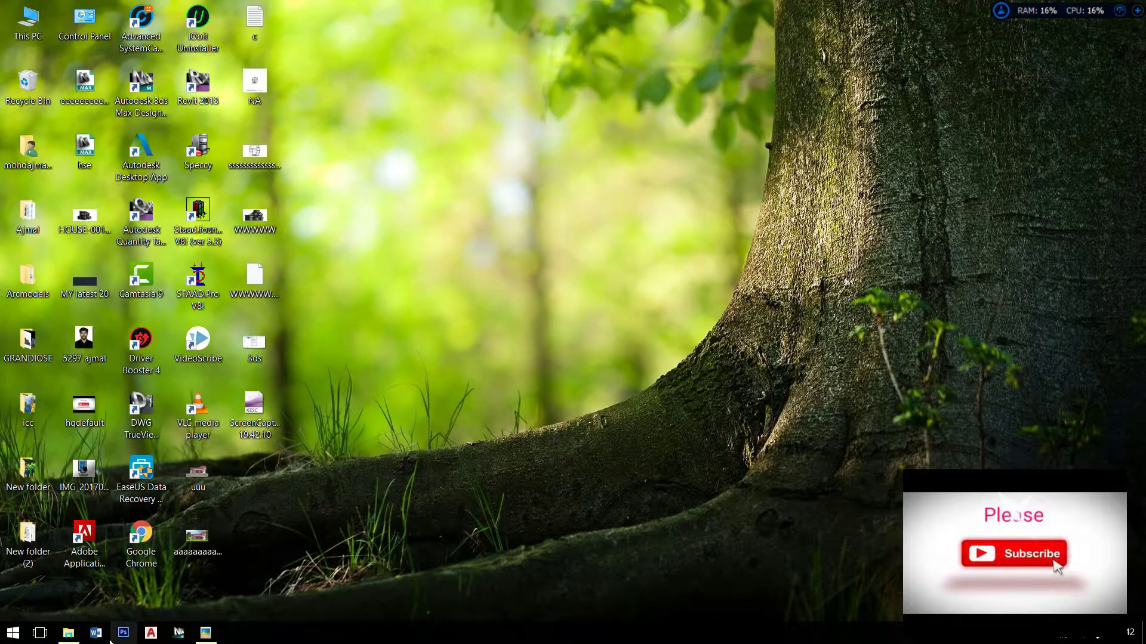
- Open the 'c' text file, select the user-name folder in its AppData path, and open This PC
click(507, 110)
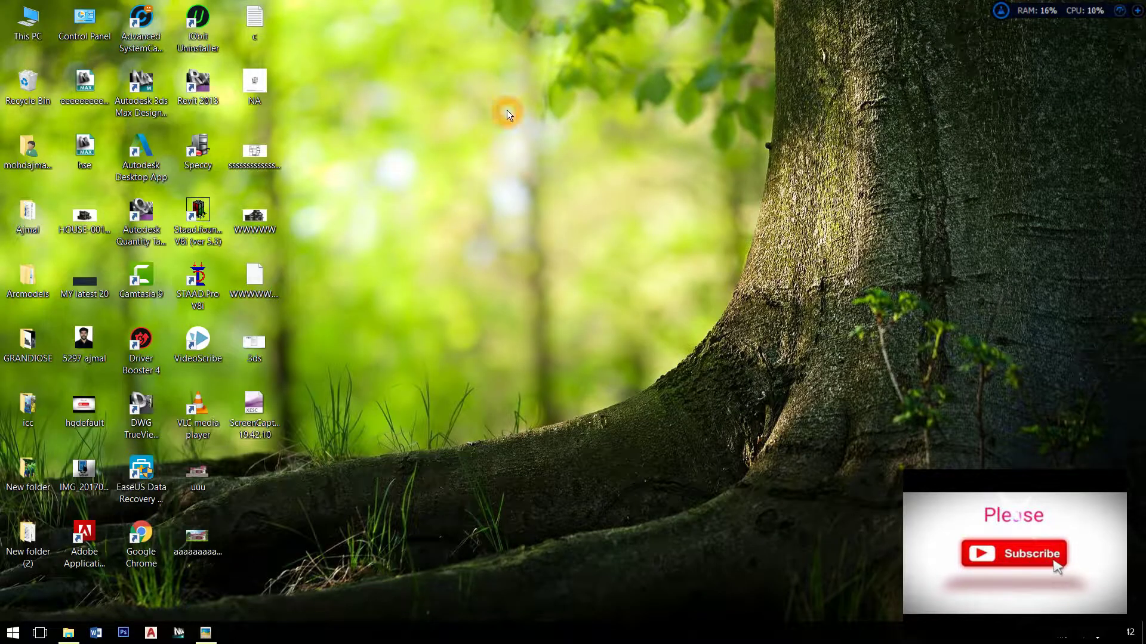
double_click(247, 29)
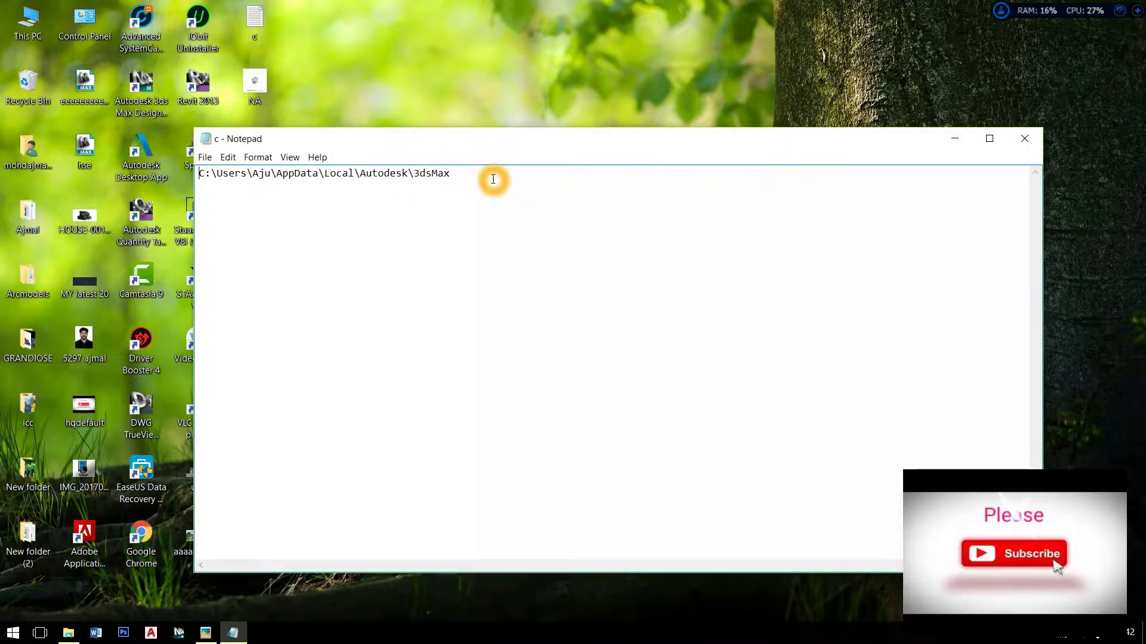
drag(494, 177, 199, 175)
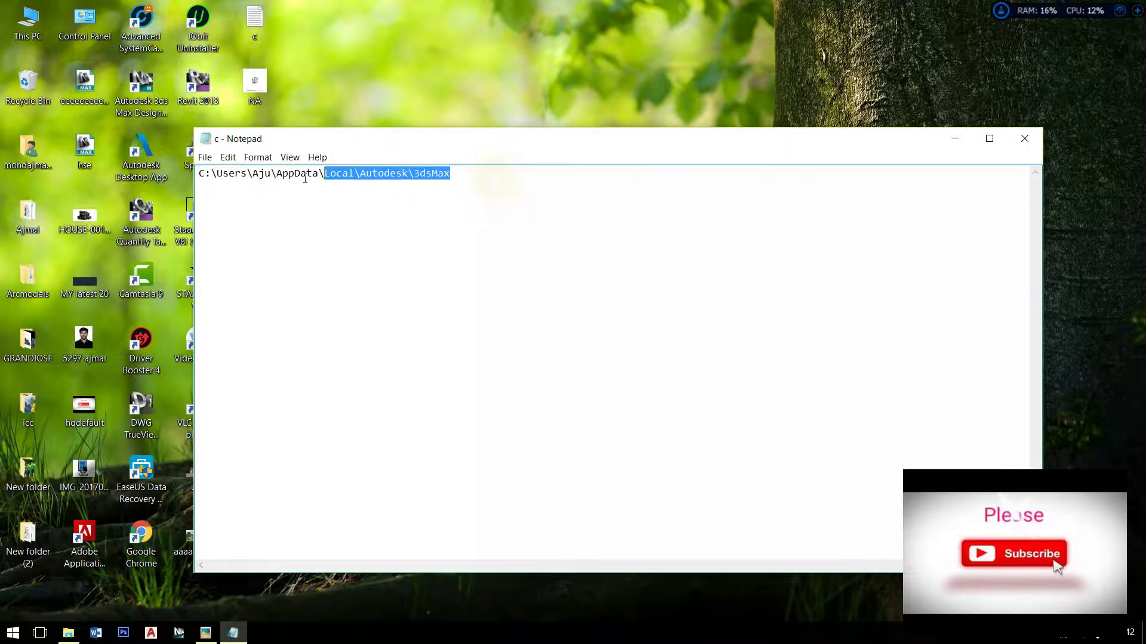
double_click(257, 174)
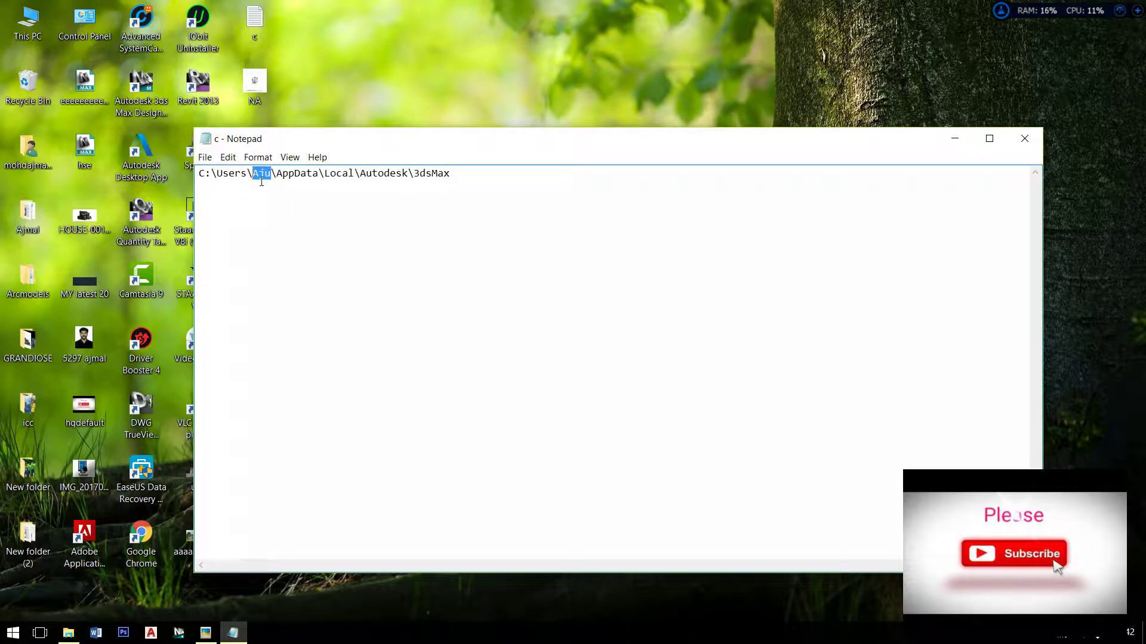
right_click(269, 179)
drag(270, 180, 253, 179)
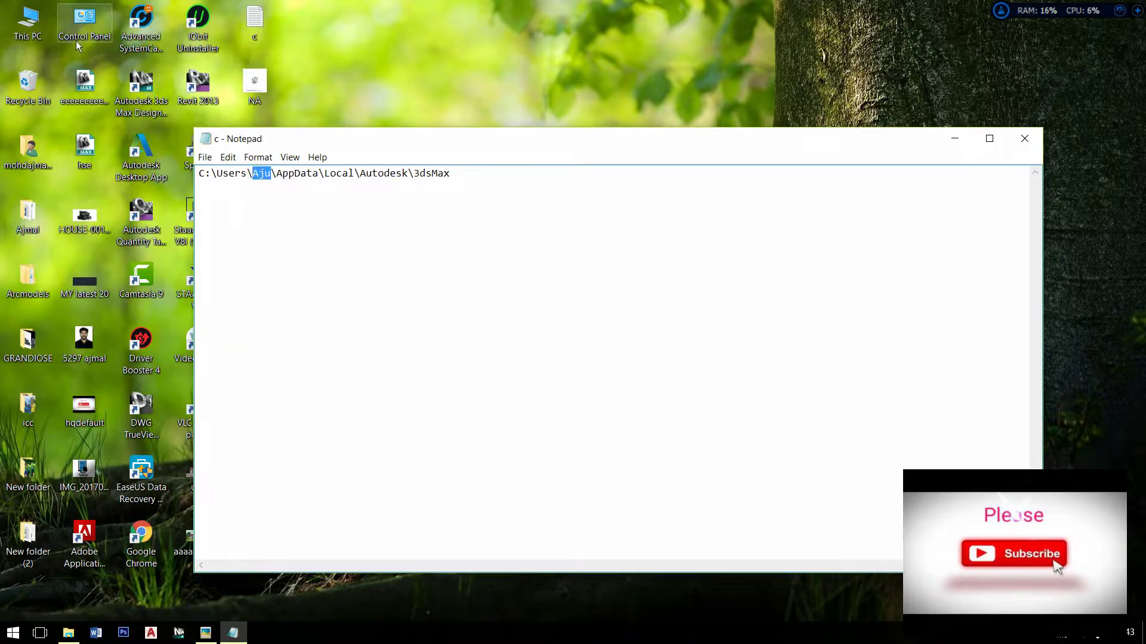
click(46, 29)
double_click(47, 30)
- Check the account folder names under C:\Users, then close File Explorer
double_click(255, 303)
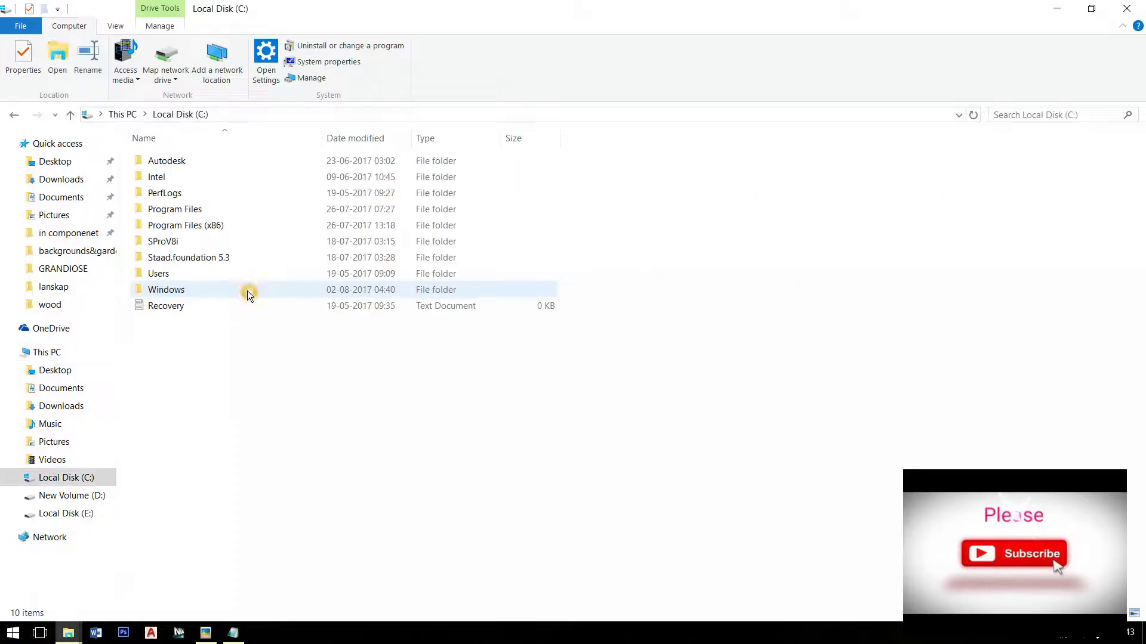
double_click(159, 275)
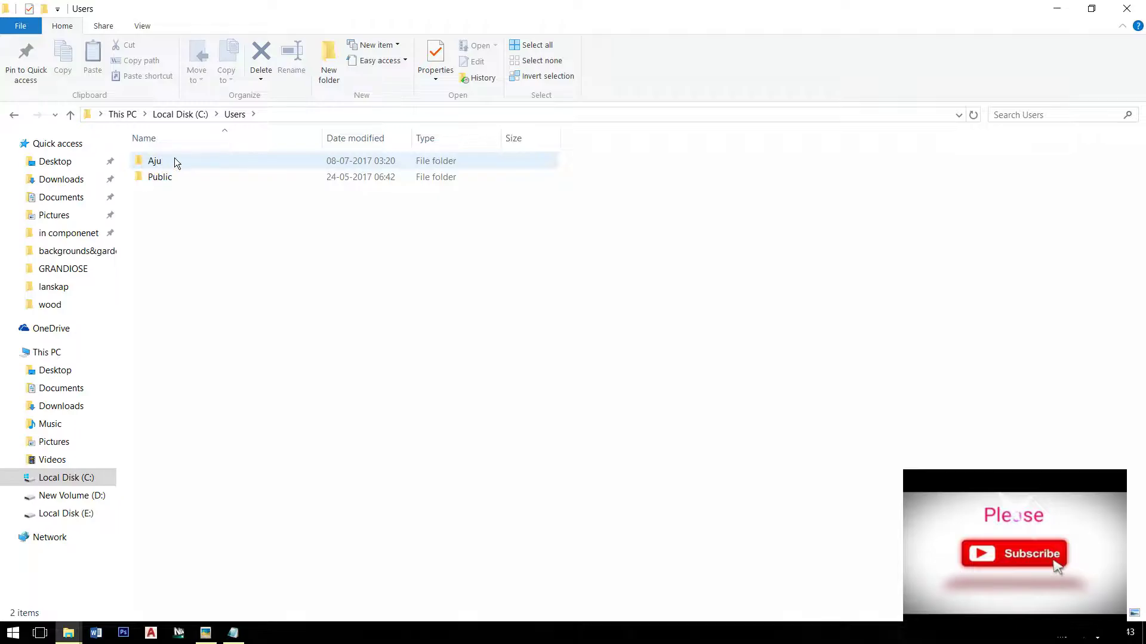
click(1131, 7)
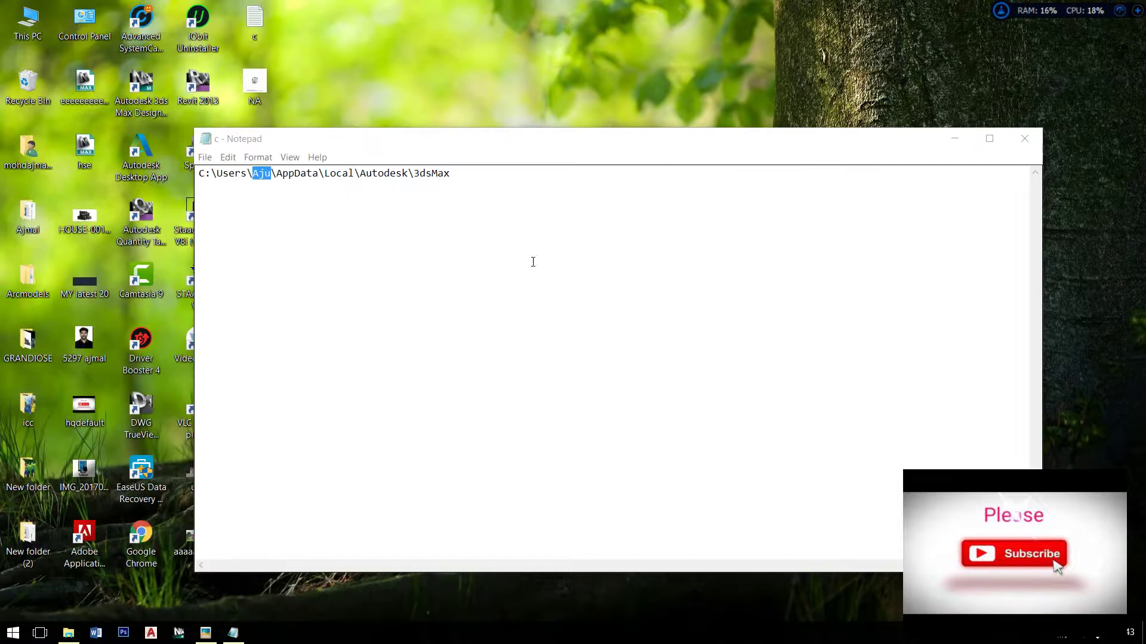
- Append 'design' to the path's final folder so it reads 3dsMaxdesign
click(211, 178)
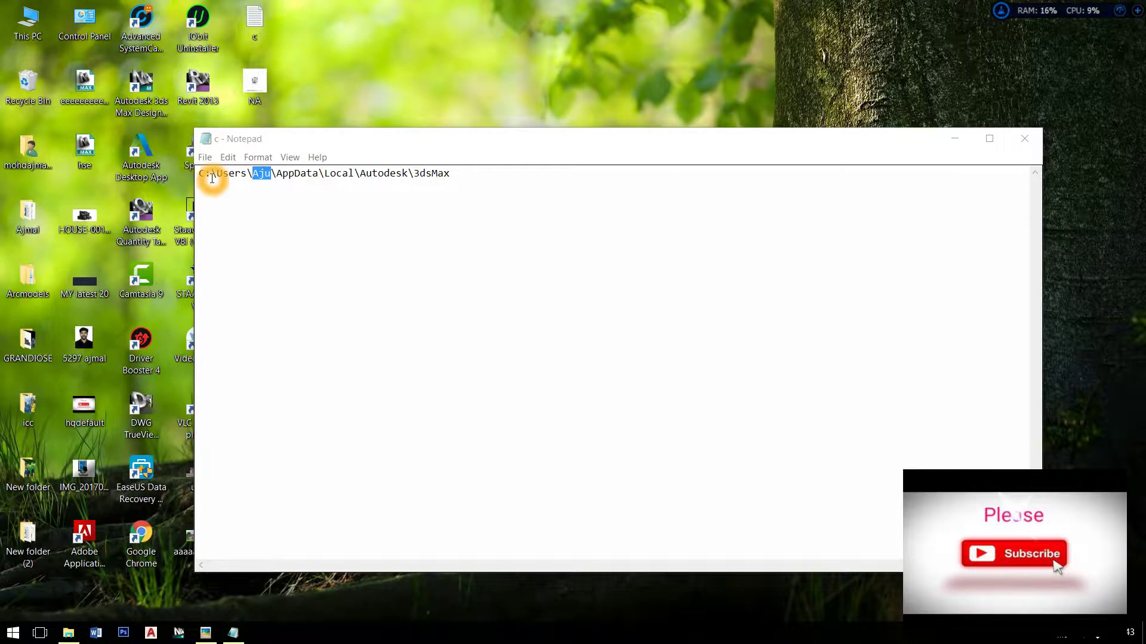
click(266, 179)
click(266, 179)
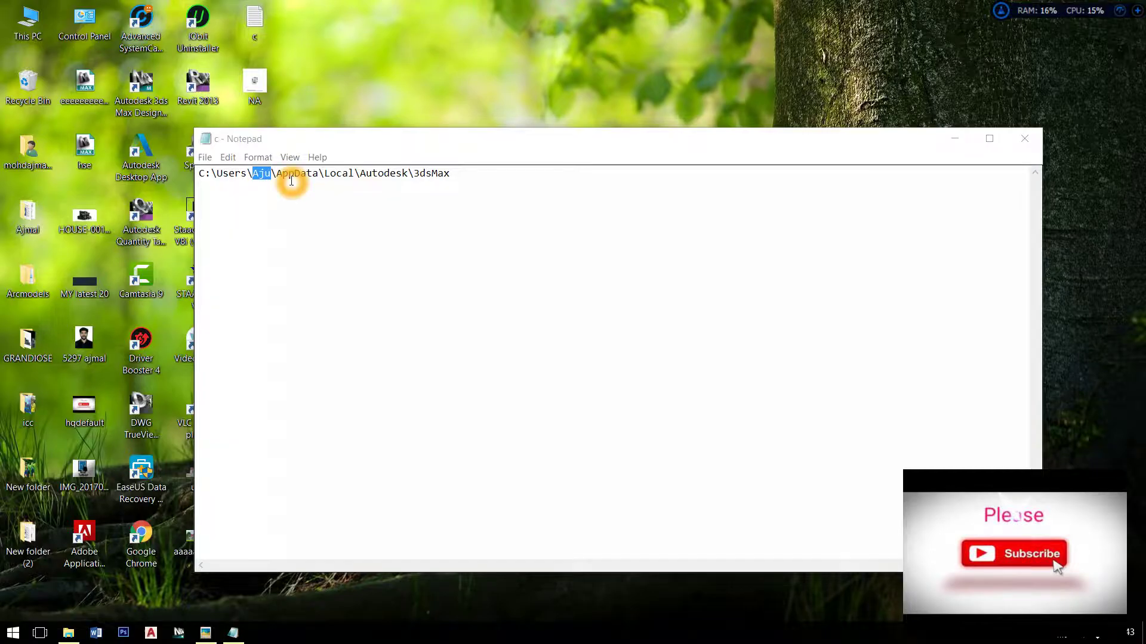
click(325, 180)
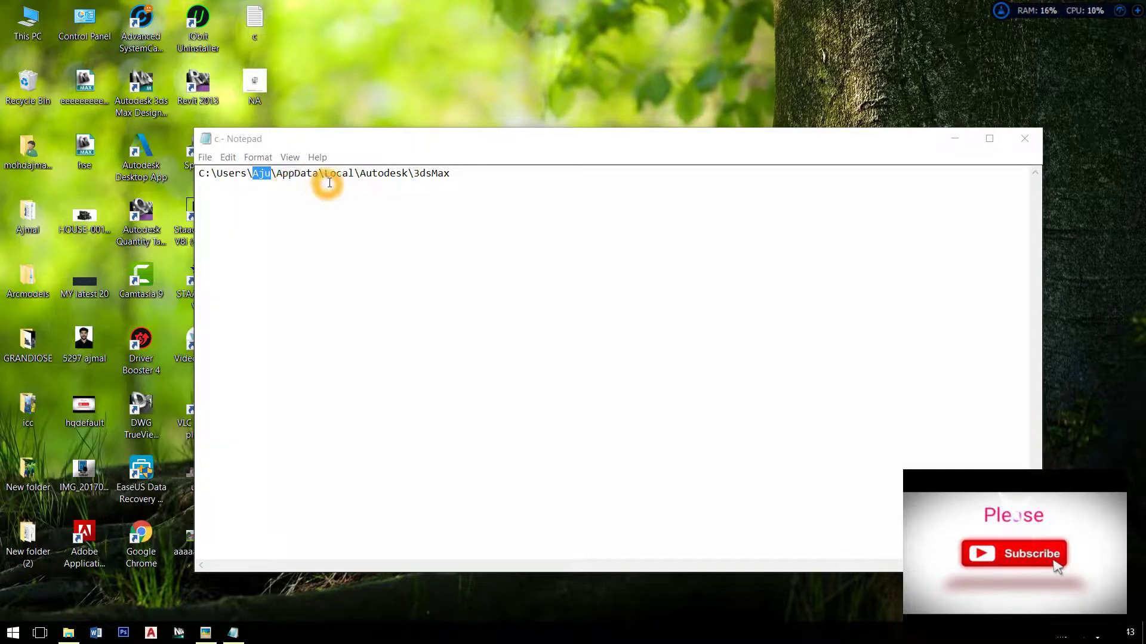
click(386, 176)
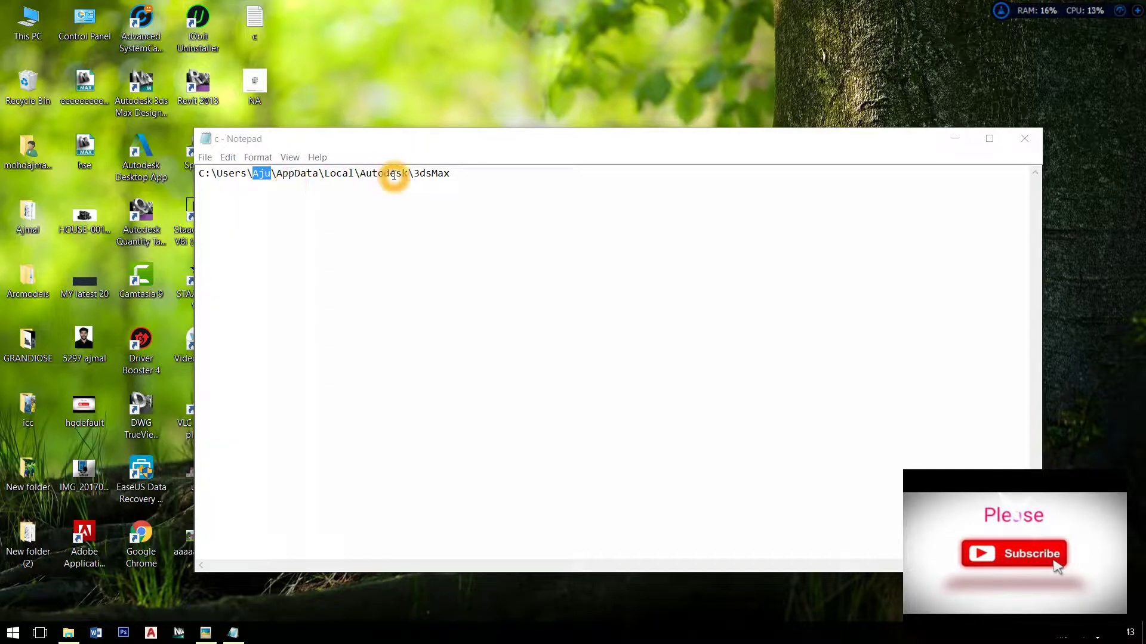
click(451, 175)
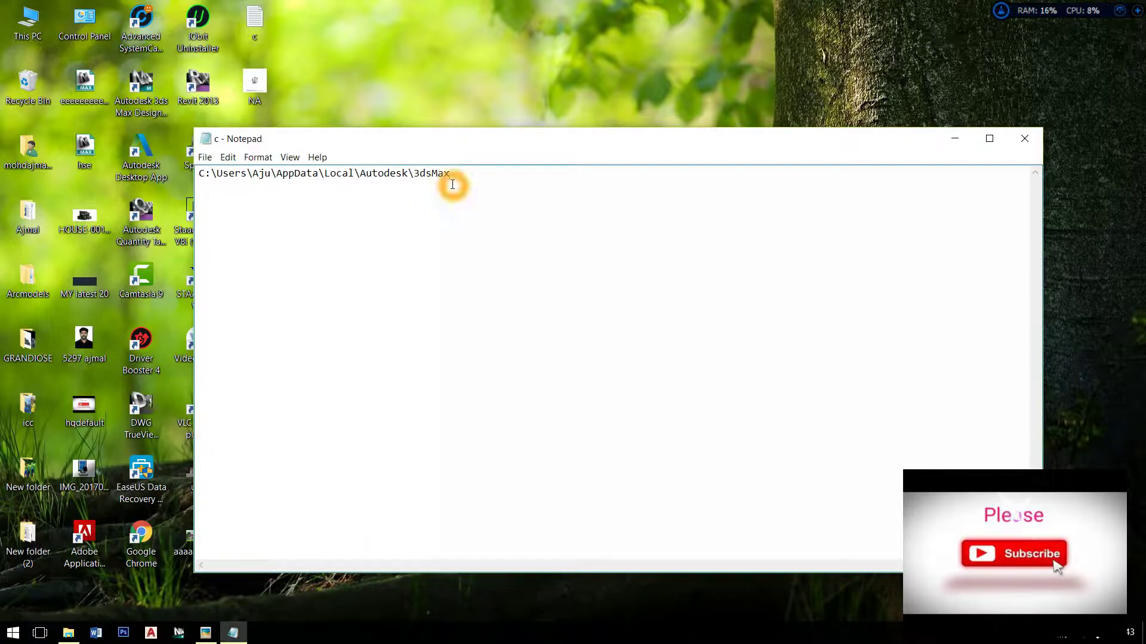
text(de)
text(sig)
text(n)
- Copy the whole edited AppData path and minimize Notepad
click(489, 222)
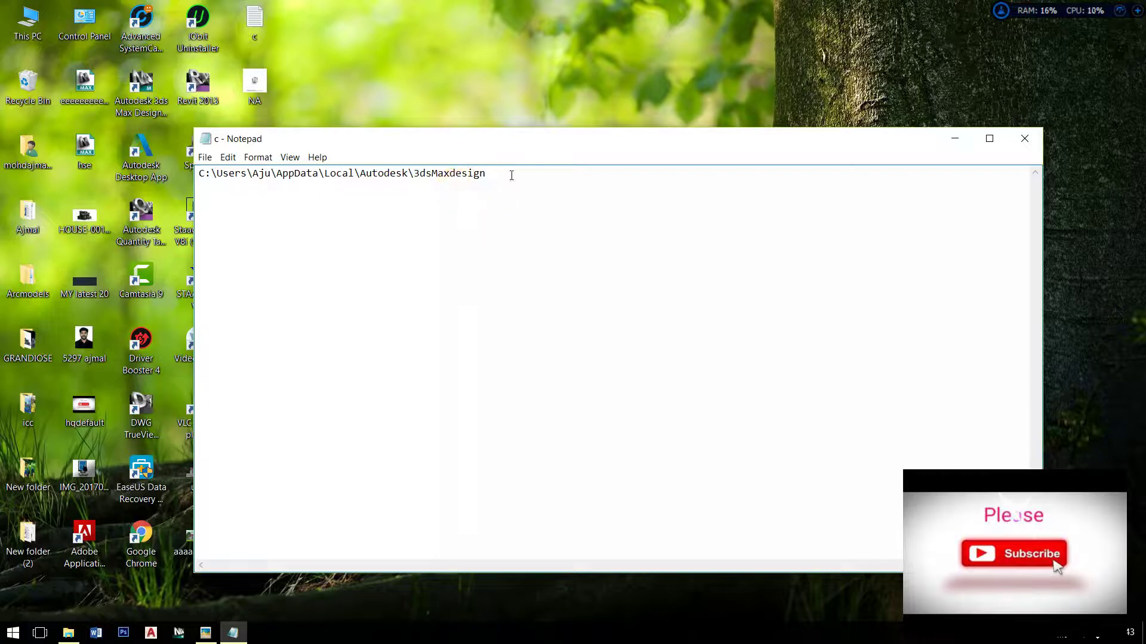
drag(511, 174, 225, 174)
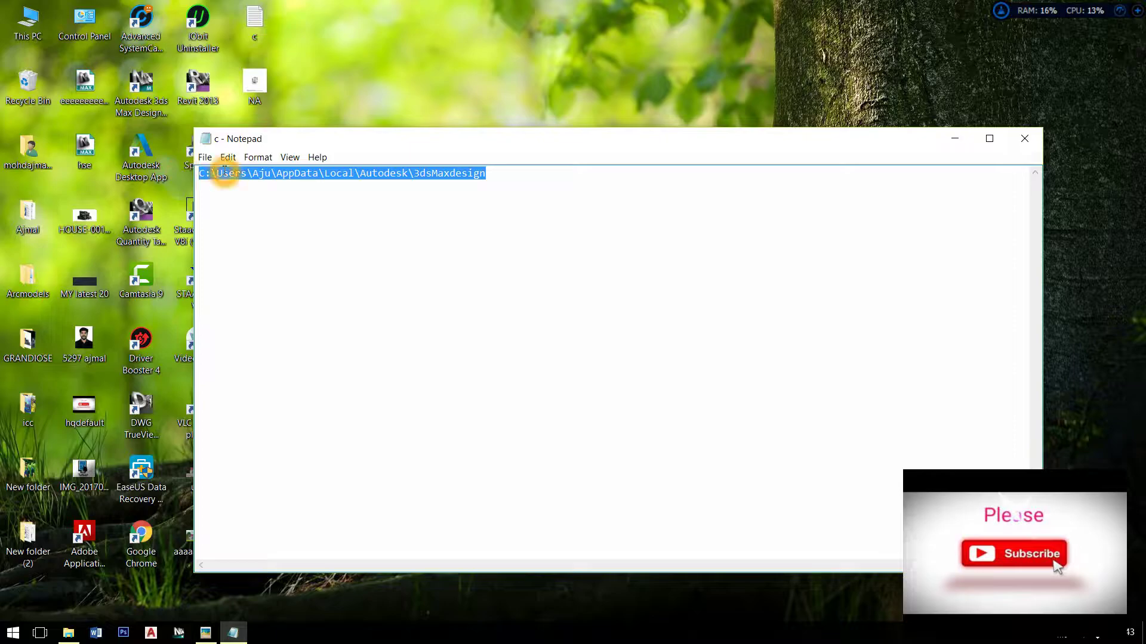
right_click(225, 174)
click(263, 211)
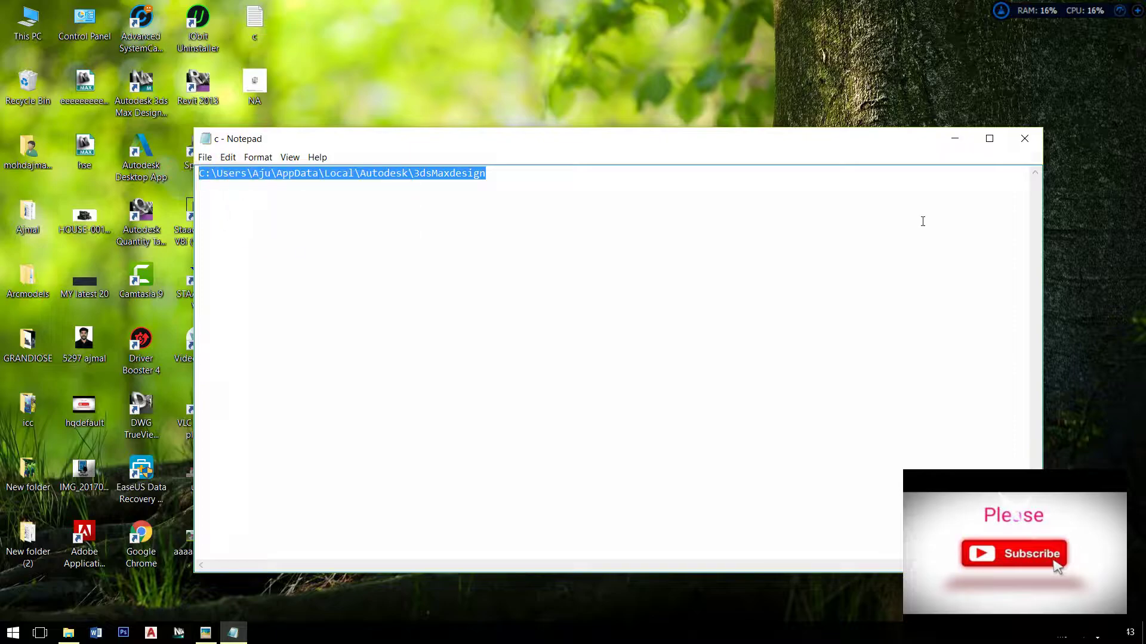
click(964, 139)
- Refresh the desktop and navigate Explorer to the pasted AppData\Local\Autodesk\3dsMaxDesign path
right_click(424, 123)
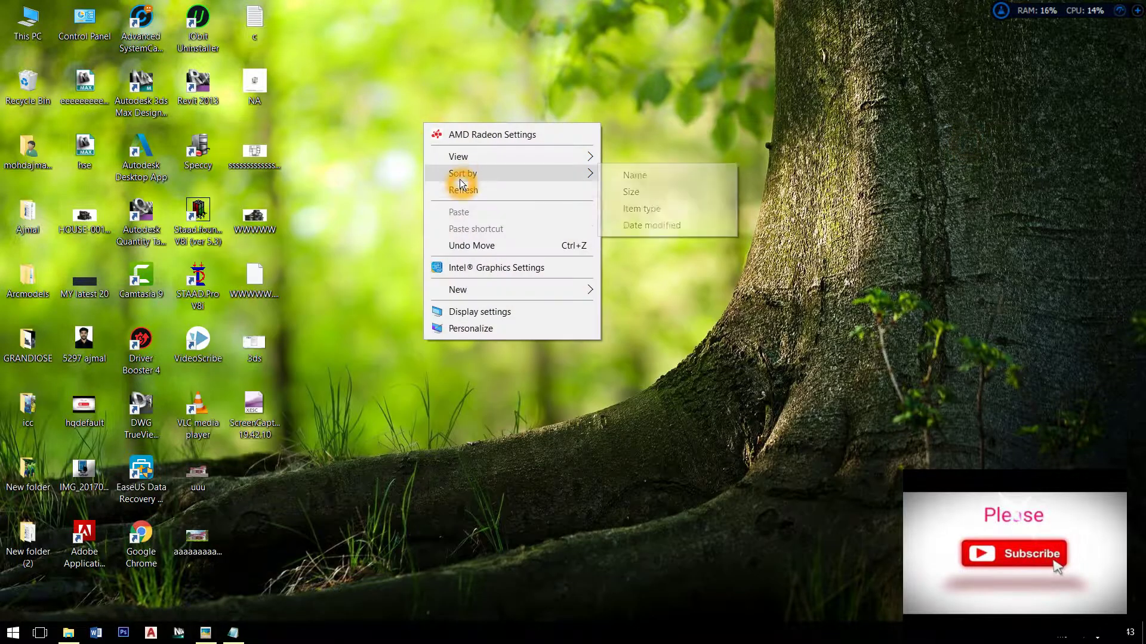
click(462, 189)
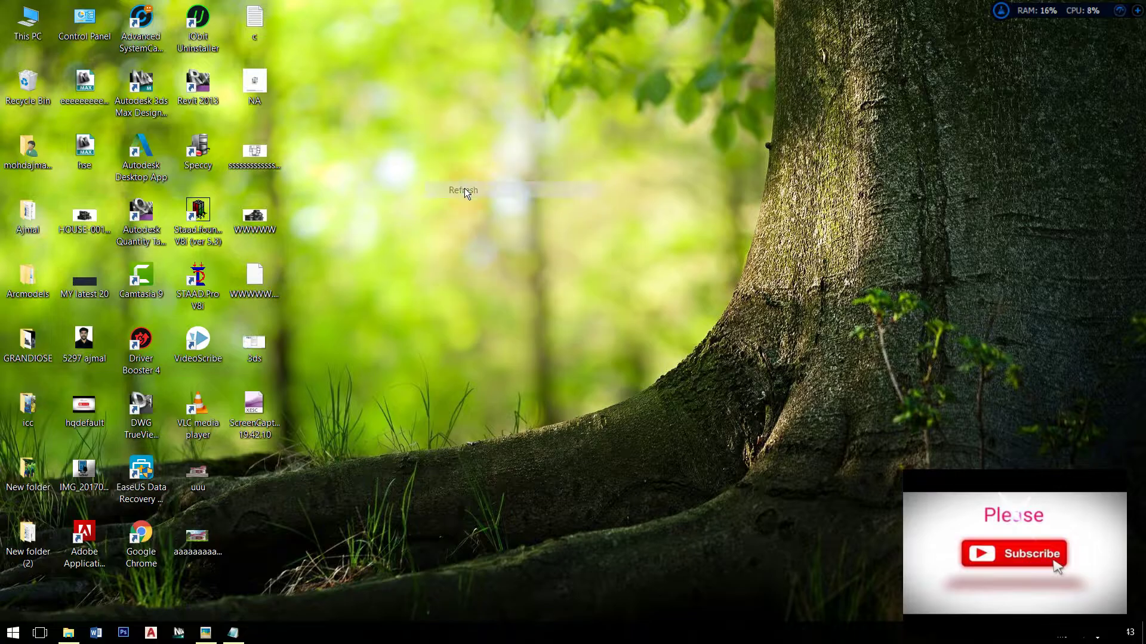
double_click(38, 36)
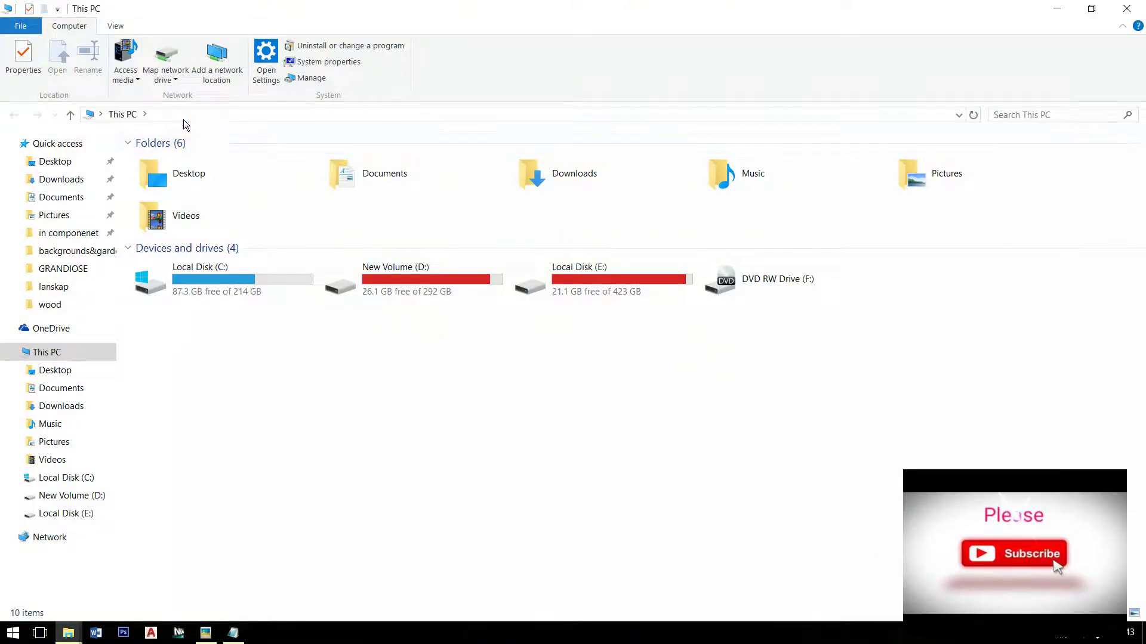
click(183, 113)
right_click(184, 113)
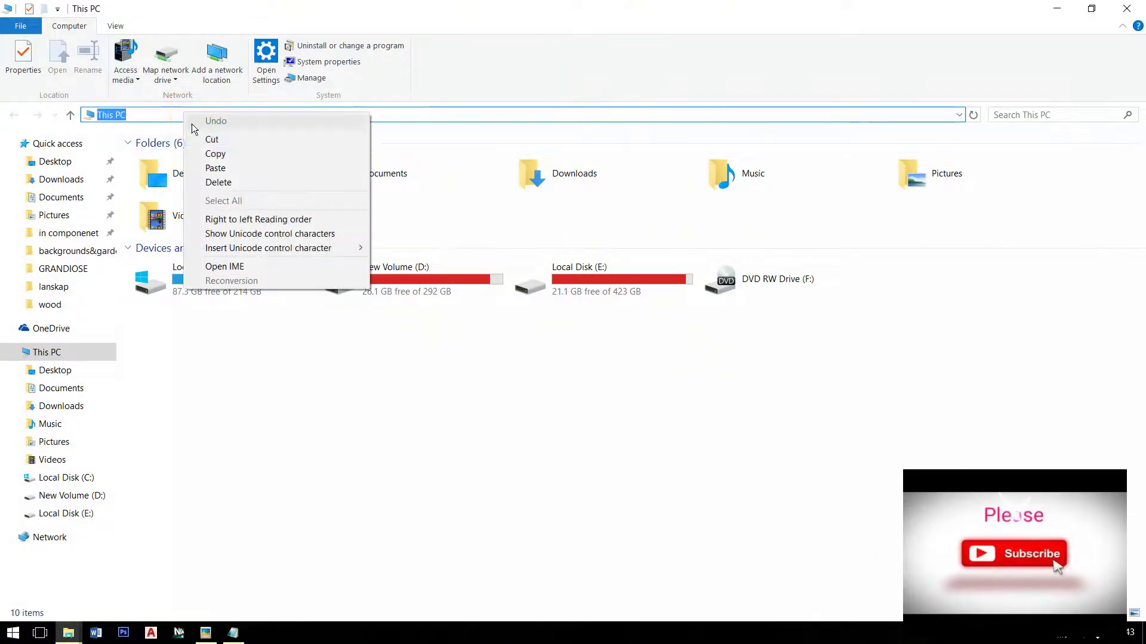
click(216, 168)
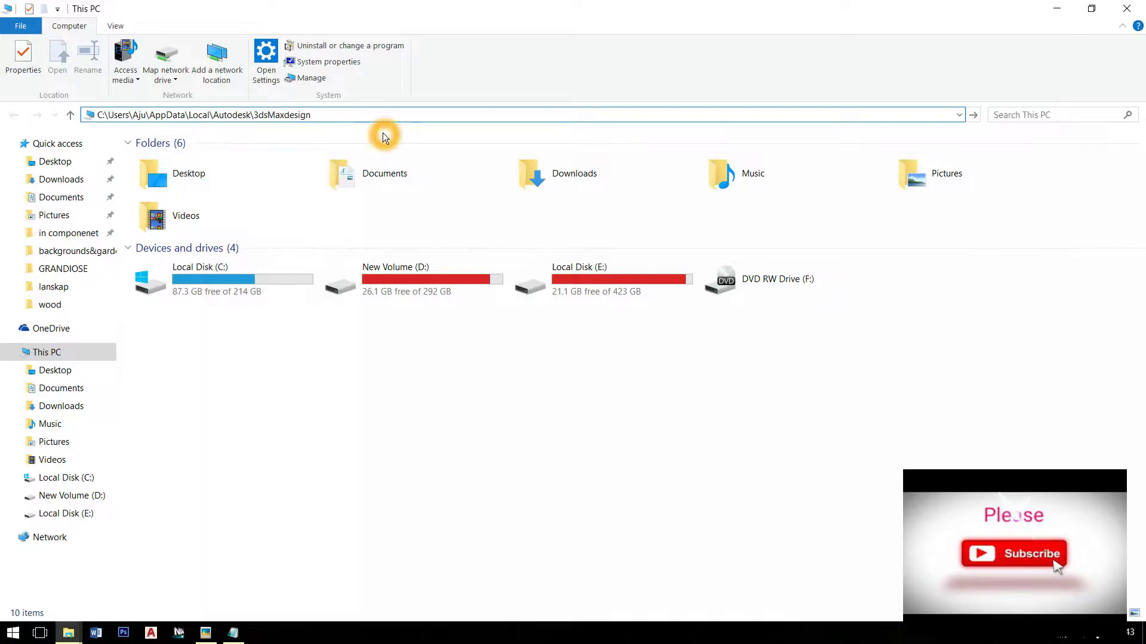
key(Return)
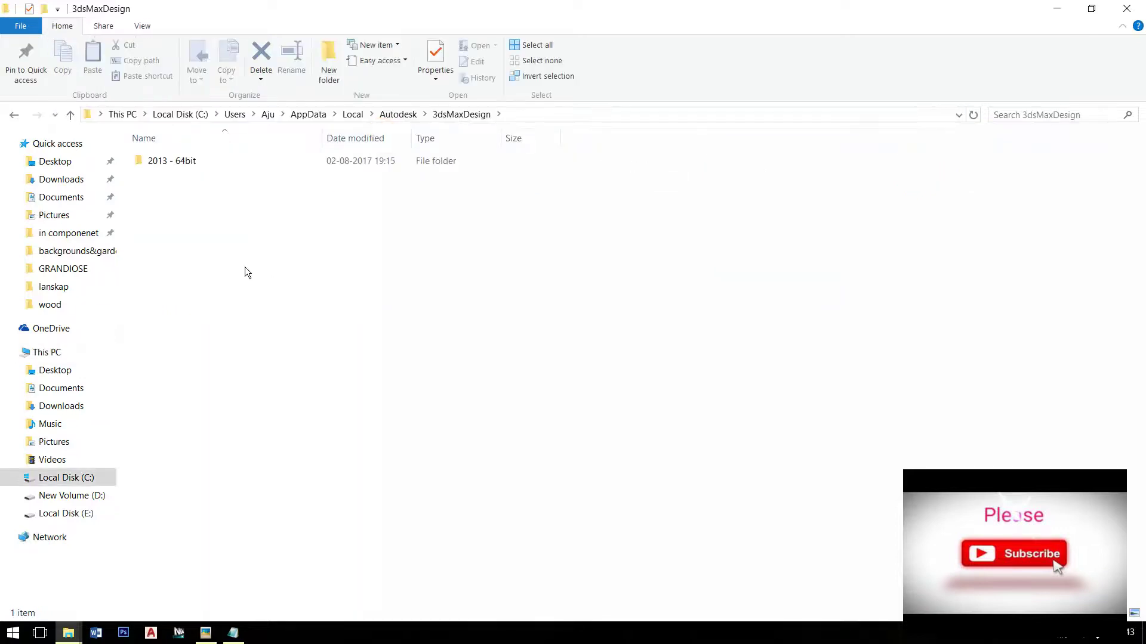
- Rename the '2013 - 64bit' folder to 3dsmax2013
click(153, 168)
right_click(191, 165)
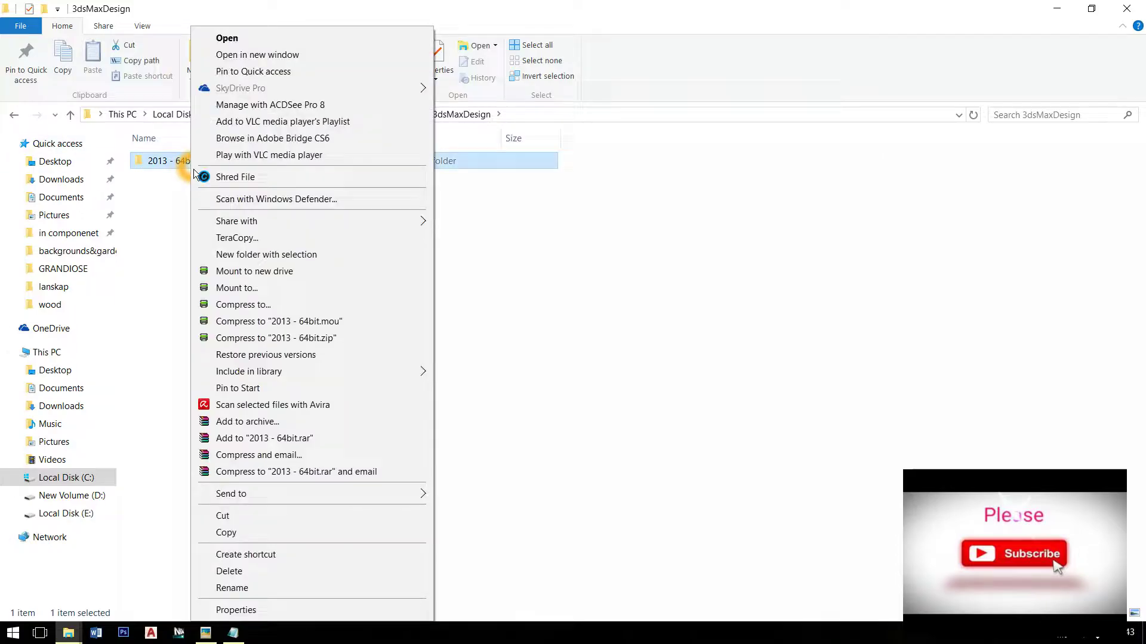
click(242, 590)
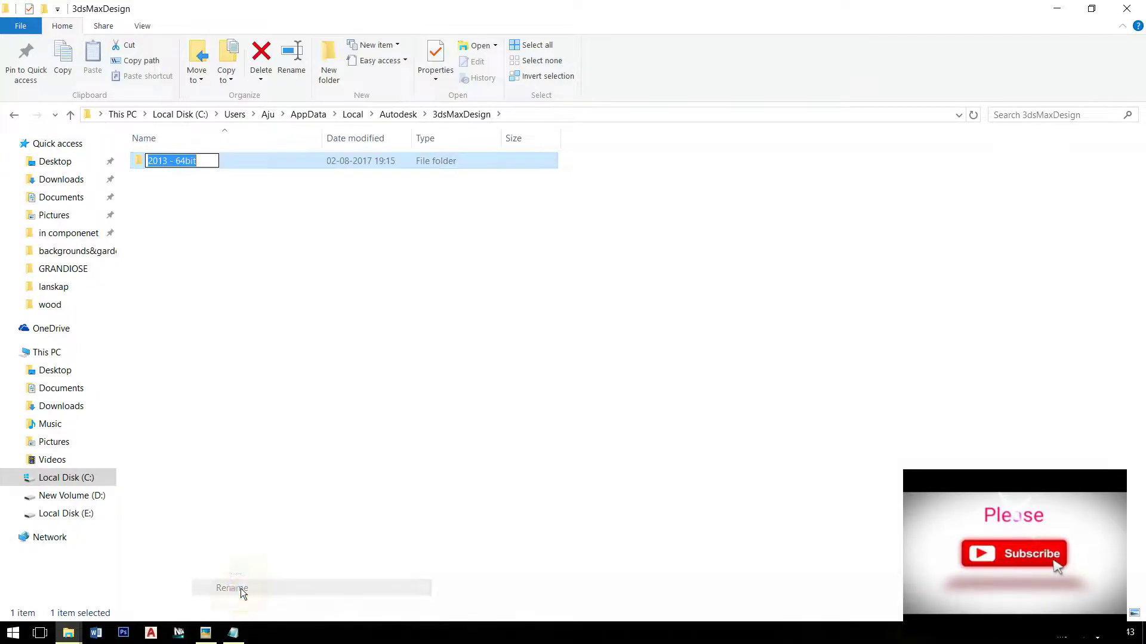
text(a)
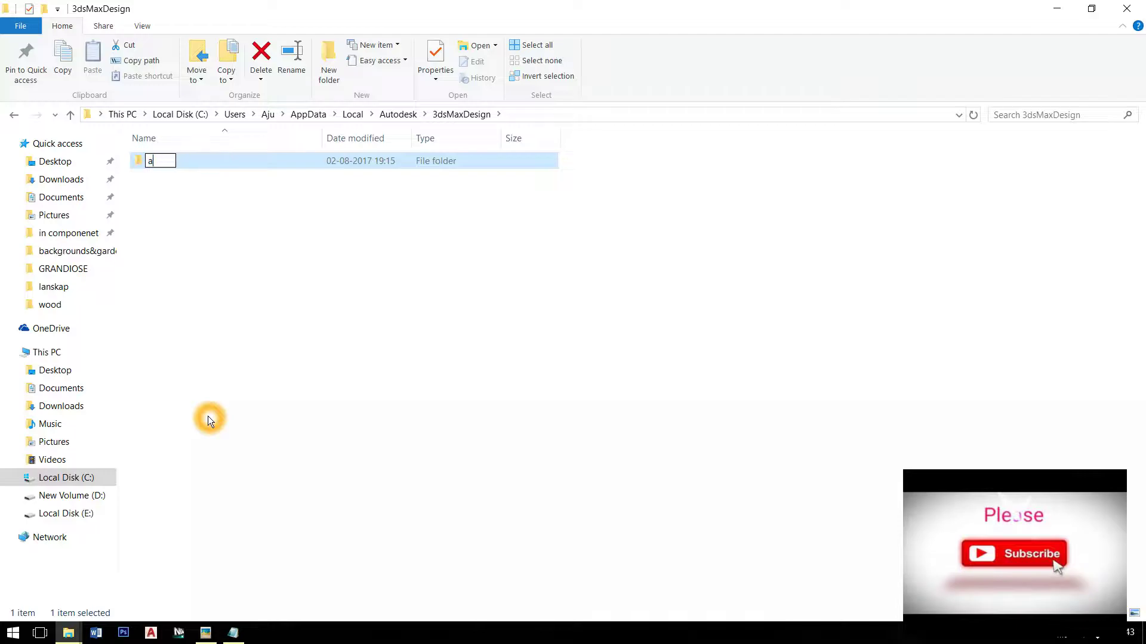
text(ut)
key(BackSpace)
key(BackSpace)
key(BackSpace)
text(3ds)
text(max)
text(2)
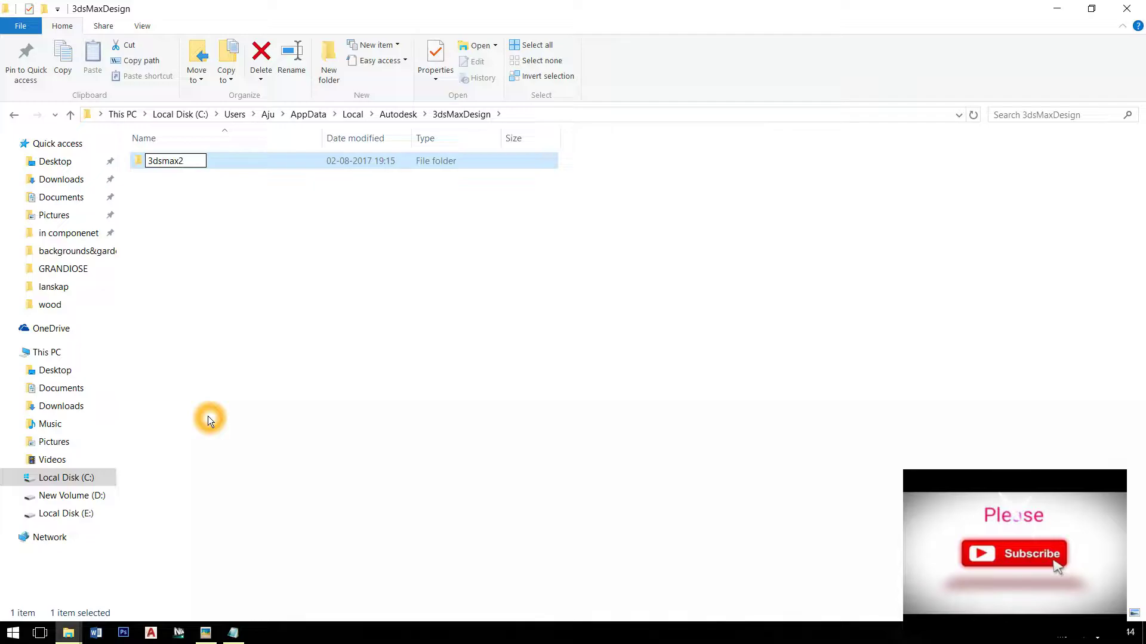
text(01)
text(3)
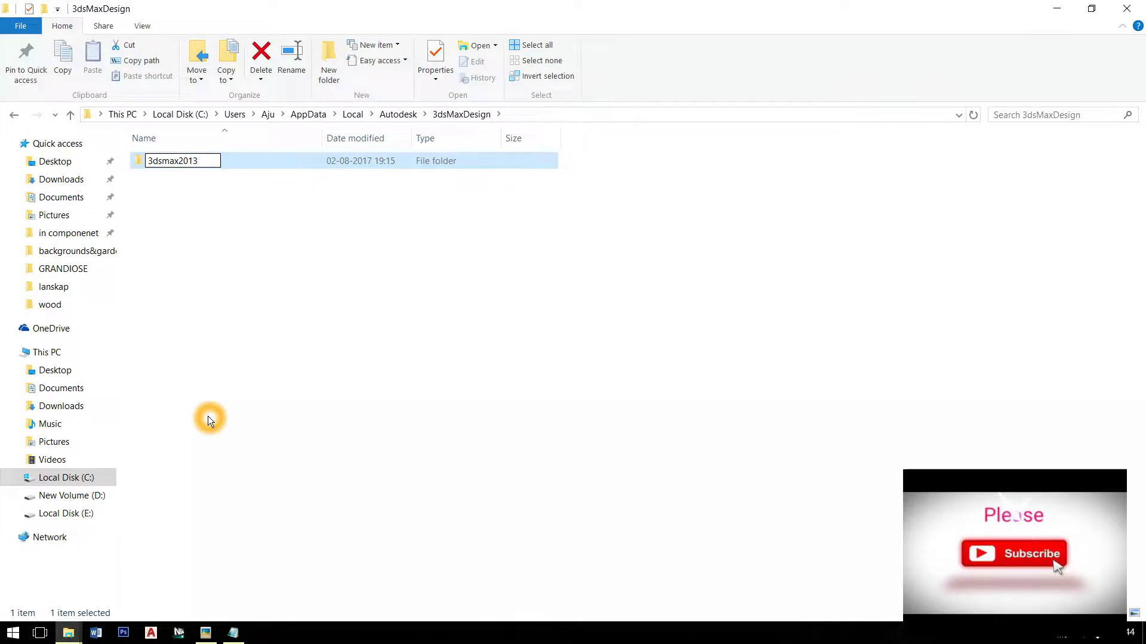
key(Return)
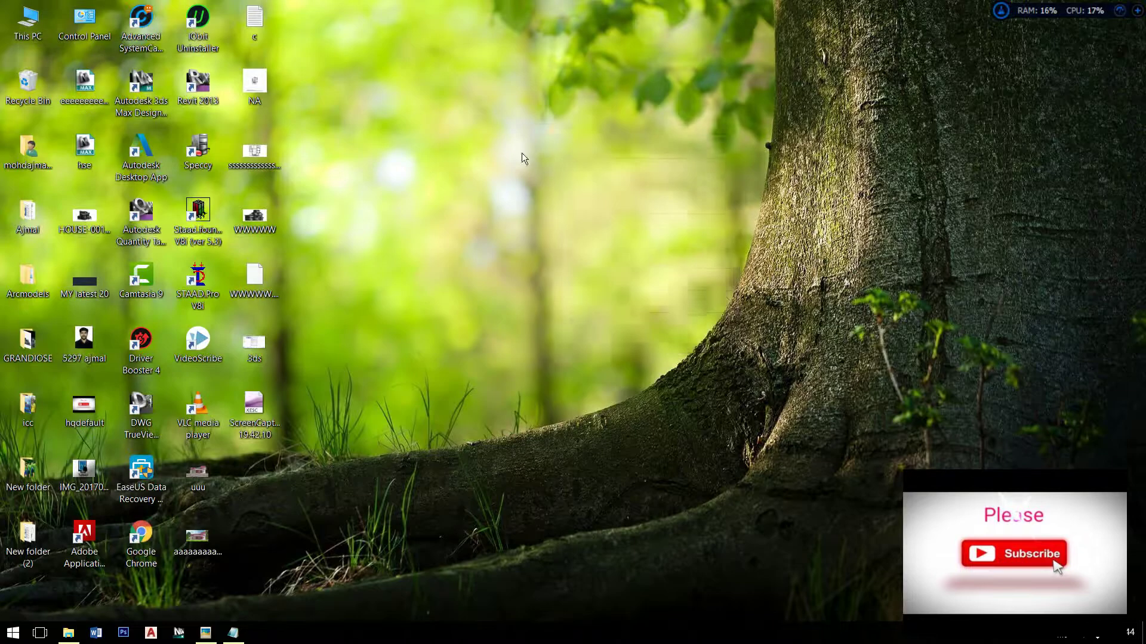
- Refresh the desktop, launch 3ds Max Design 2013, and close the Welcome screen
right_click(562, 135)
click(575, 199)
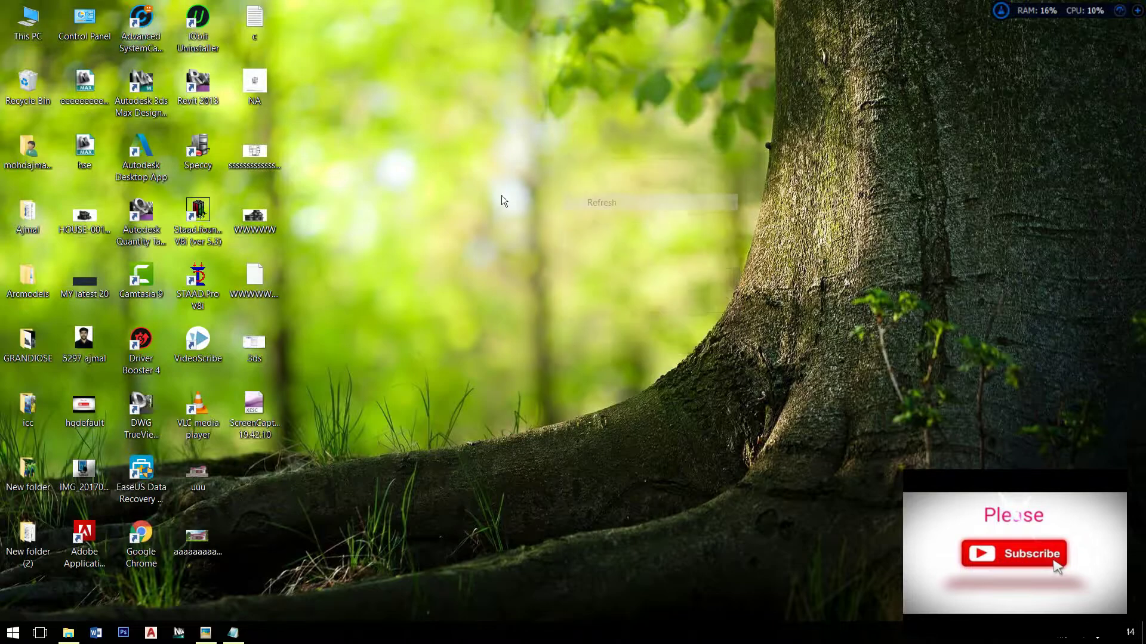
double_click(151, 118)
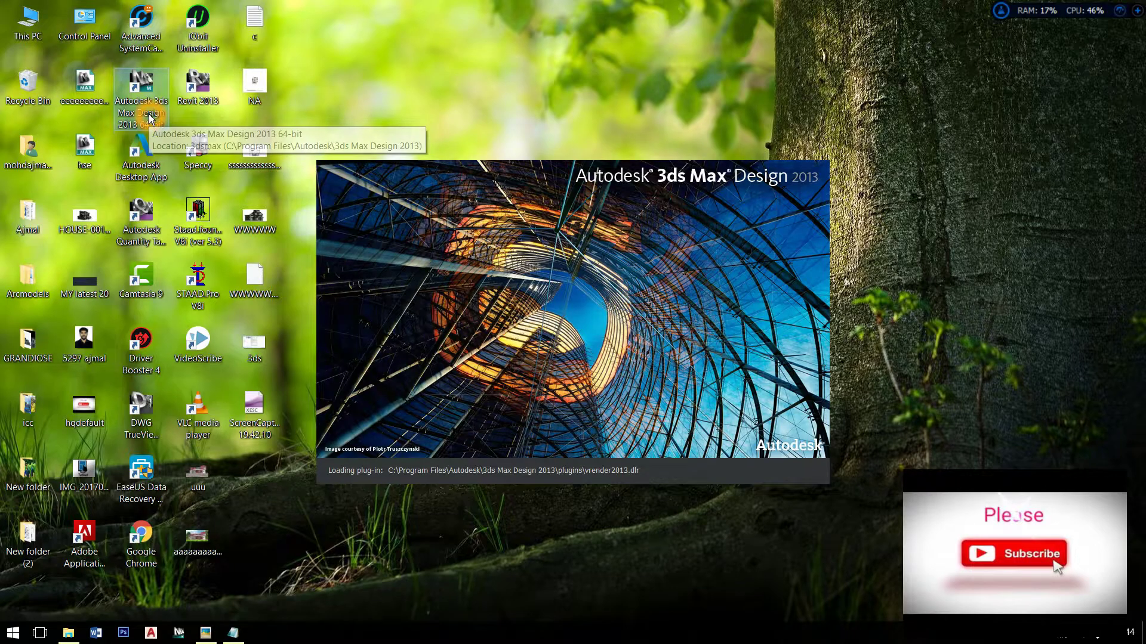
click(394, 380)
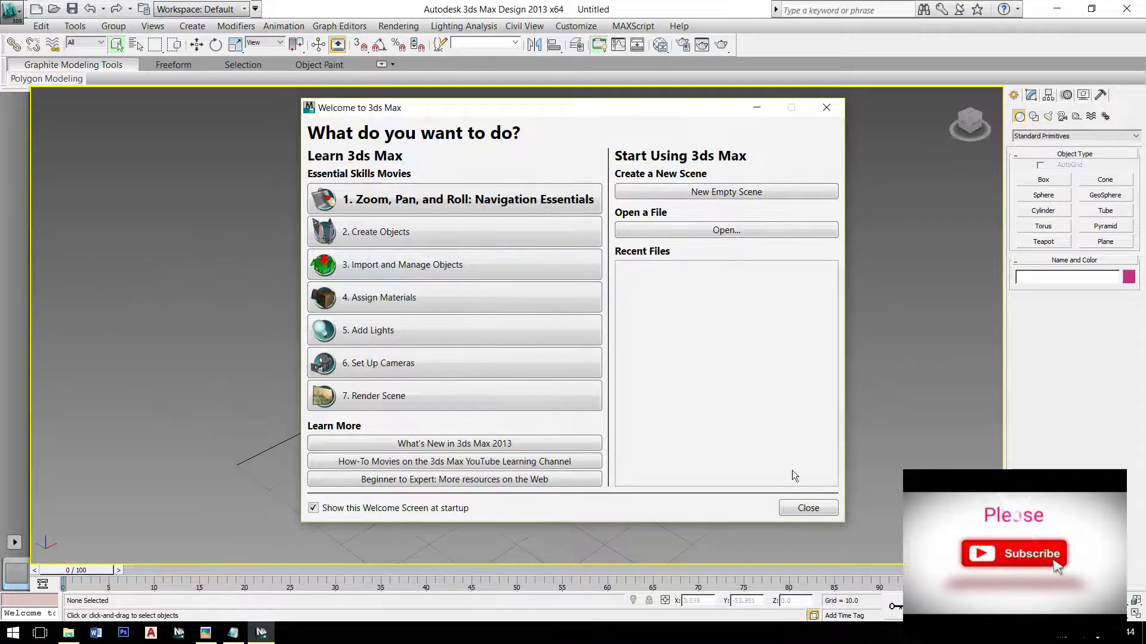
click(819, 511)
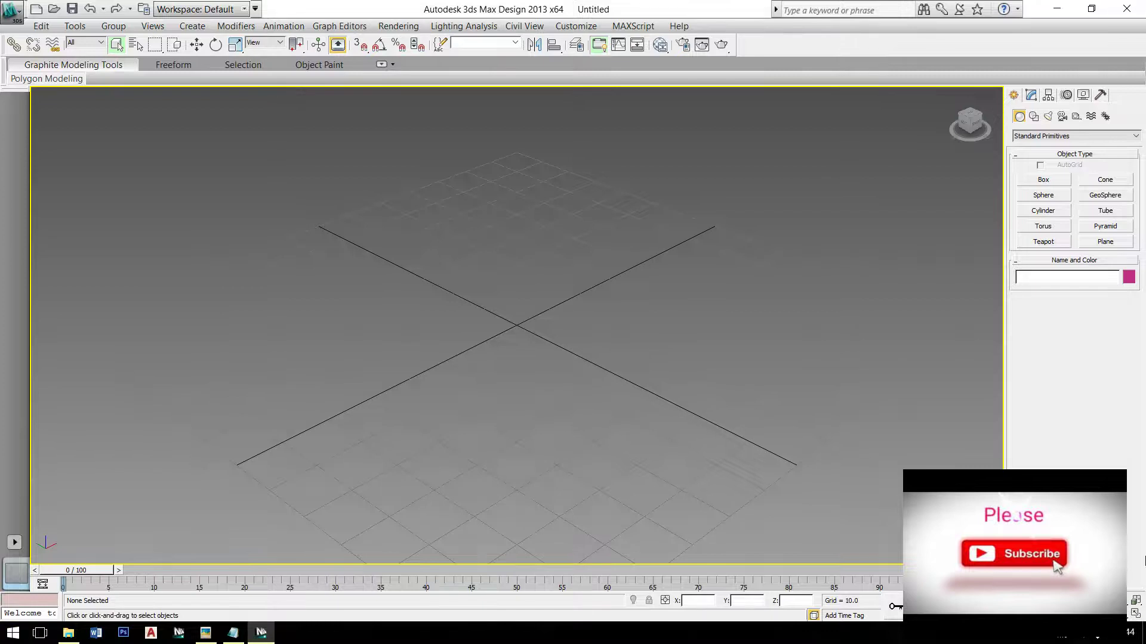
- Load the ame-dark custom UI scheme and acknowledge the restart notice
click(576, 26)
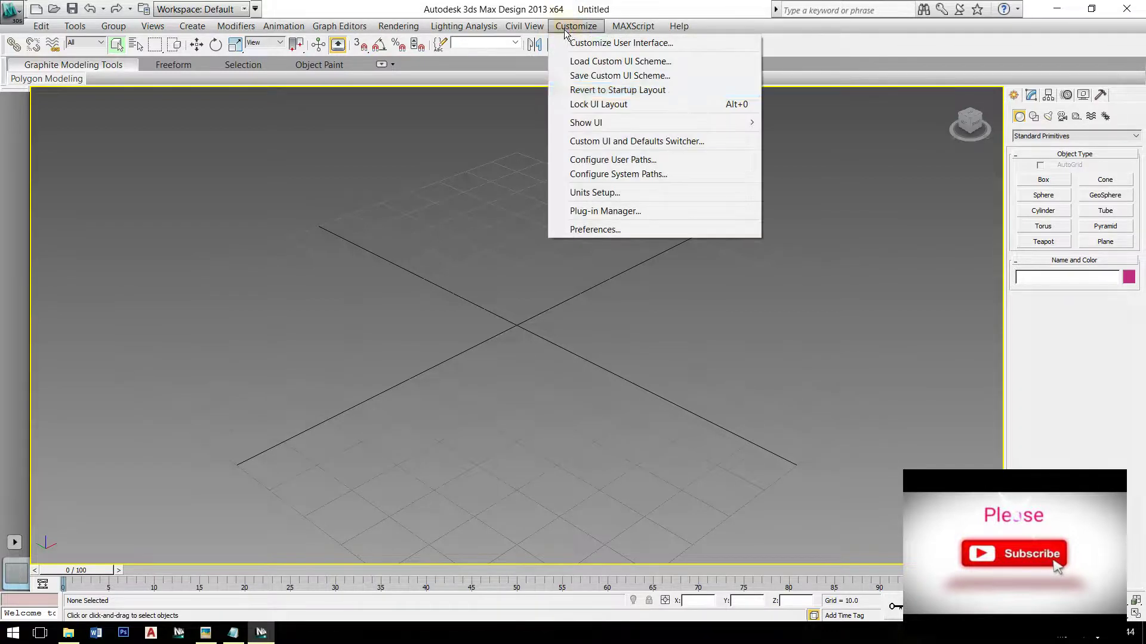
click(607, 62)
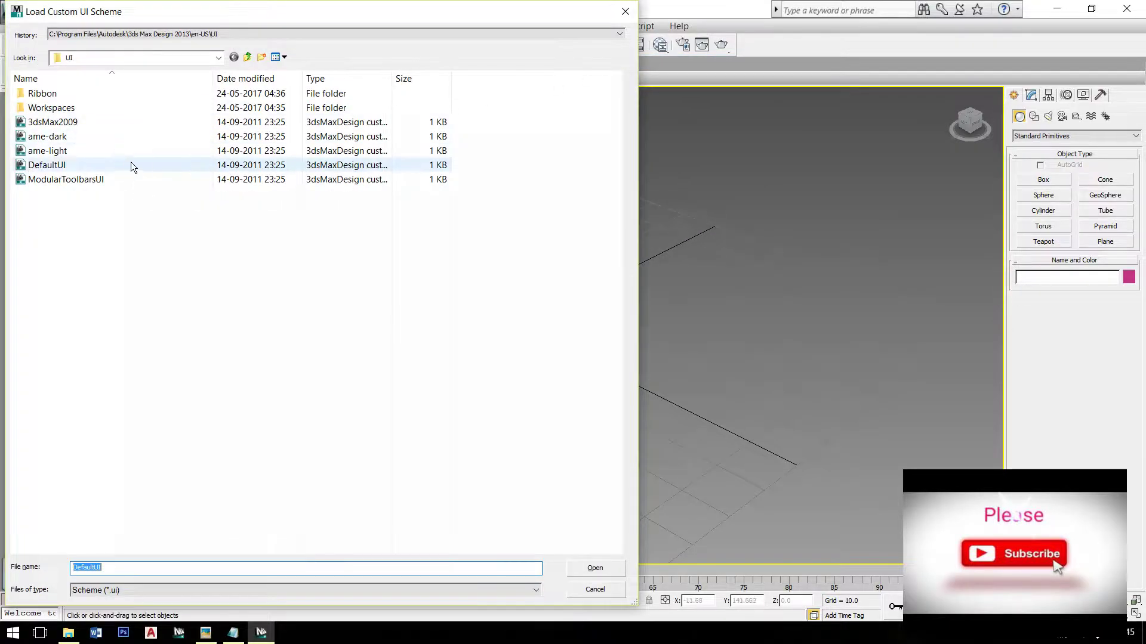
click(155, 137)
double_click(156, 137)
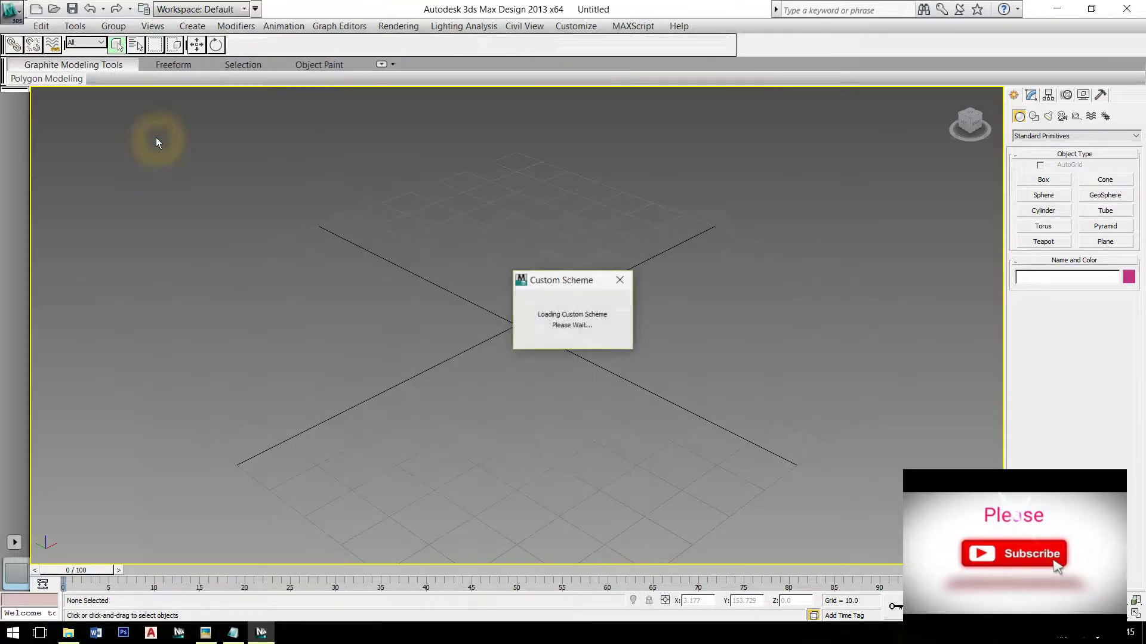
click(576, 337)
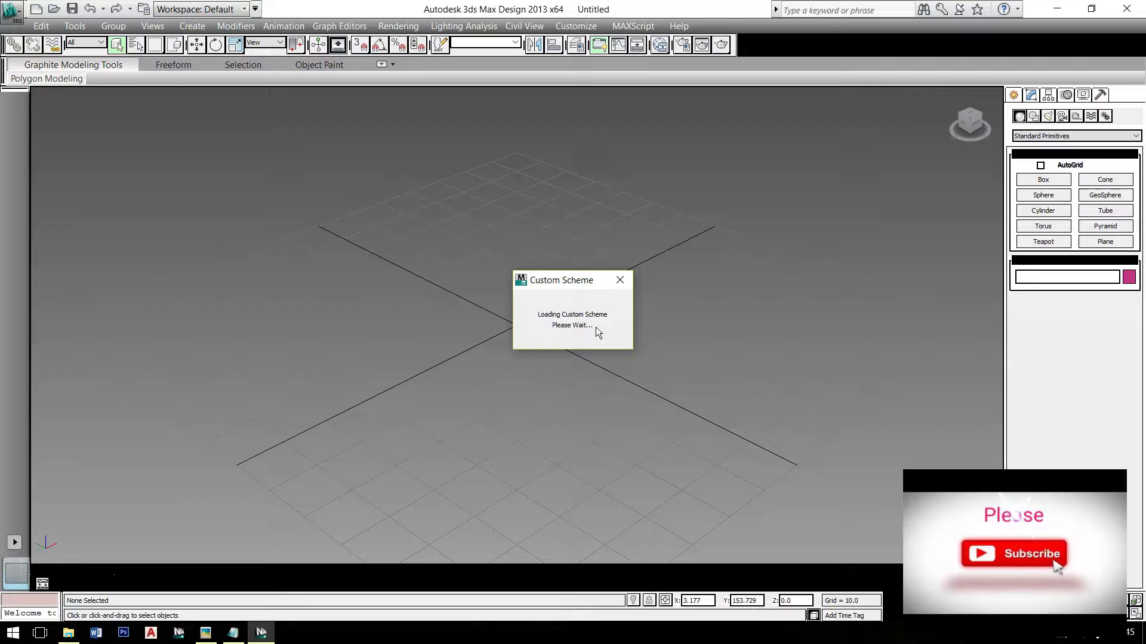
click(576, 314)
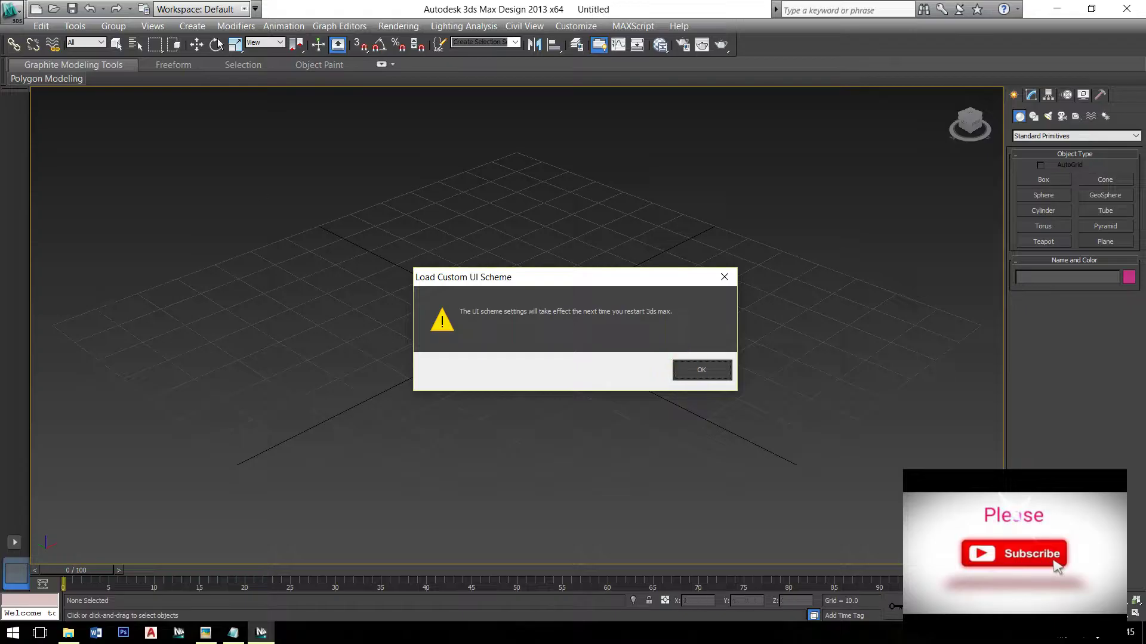
click(706, 371)
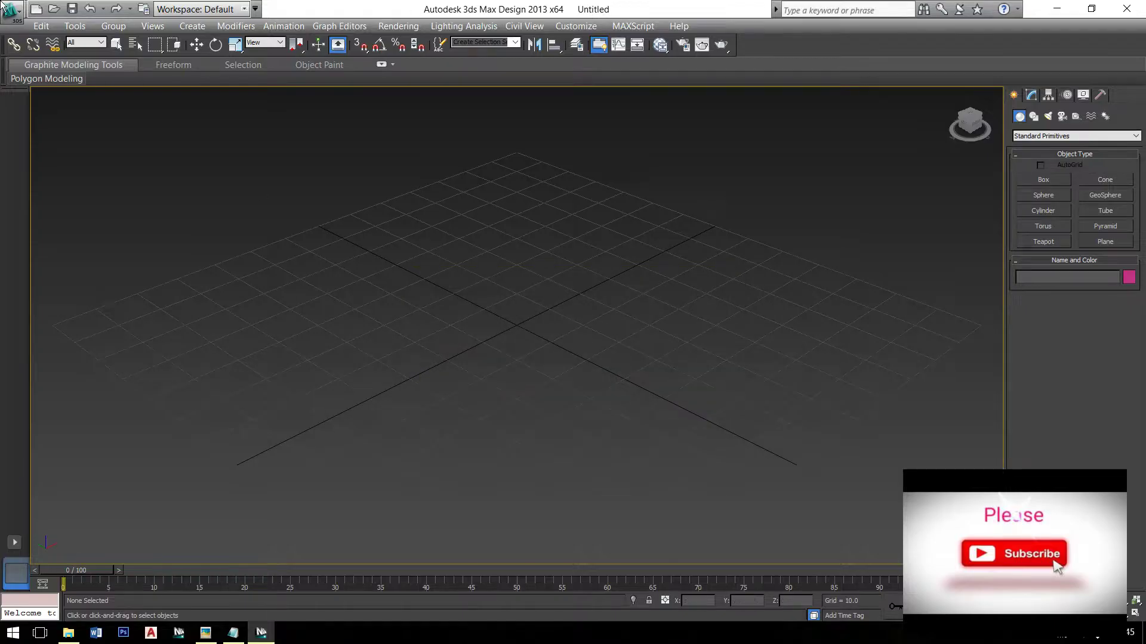